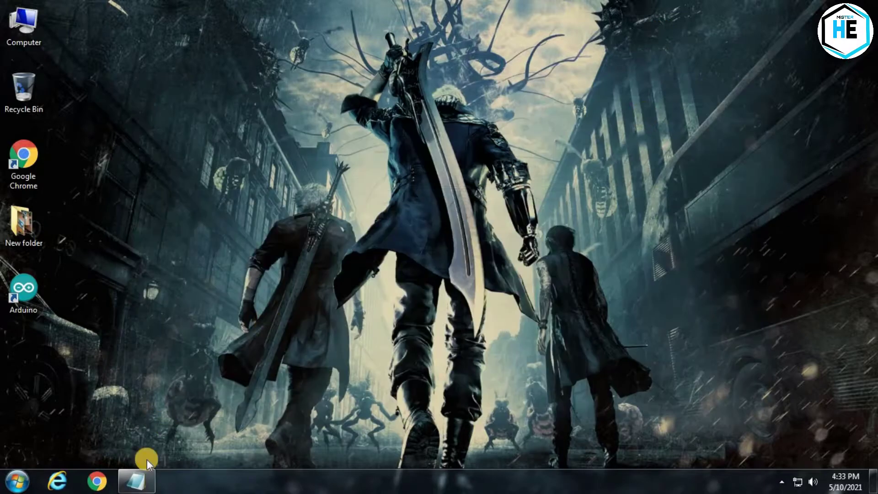
Step: Open Google Chrome and go to the arduino.cc website
{"action": "left_click", "coordinate": [359, 169]}
{"action": "double_click", "coordinate": [31, 163]}
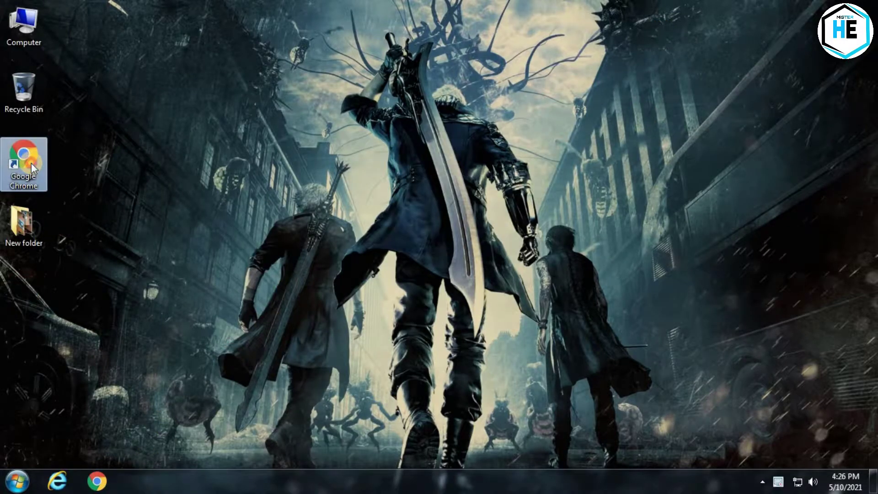
{"action": "double_click", "coordinate": [382, 36]}
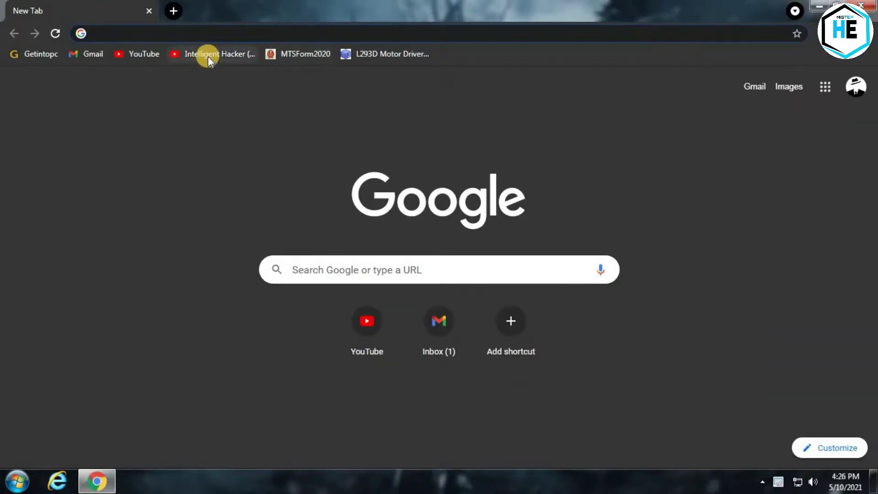
{"action": "type", "text": "Ard"}
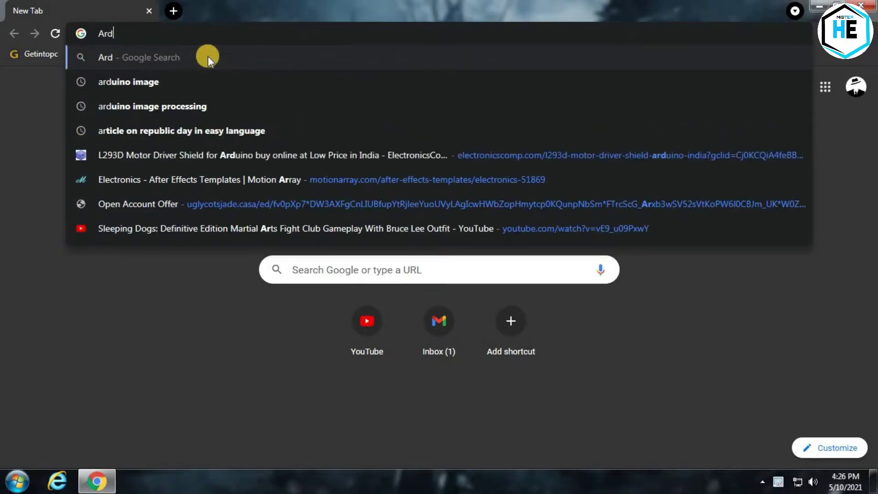
{"action": "type", "text": "uino.cc"}
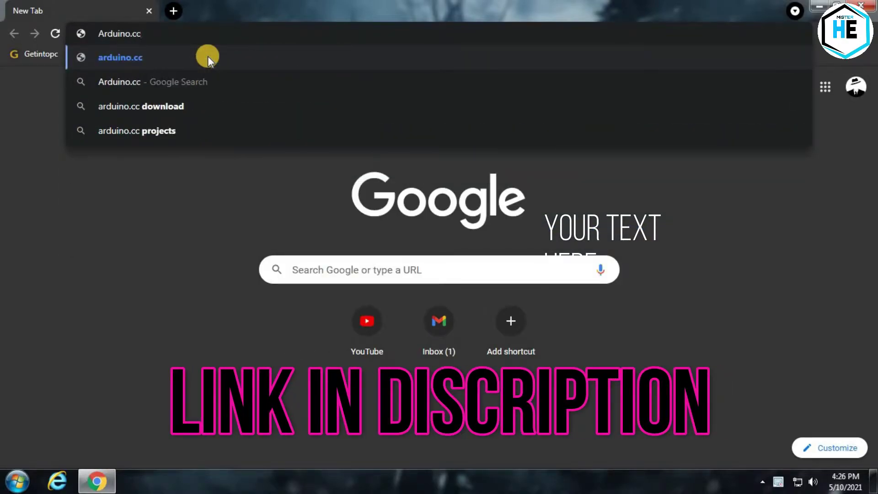
{"action": "key", "text": "Return"}
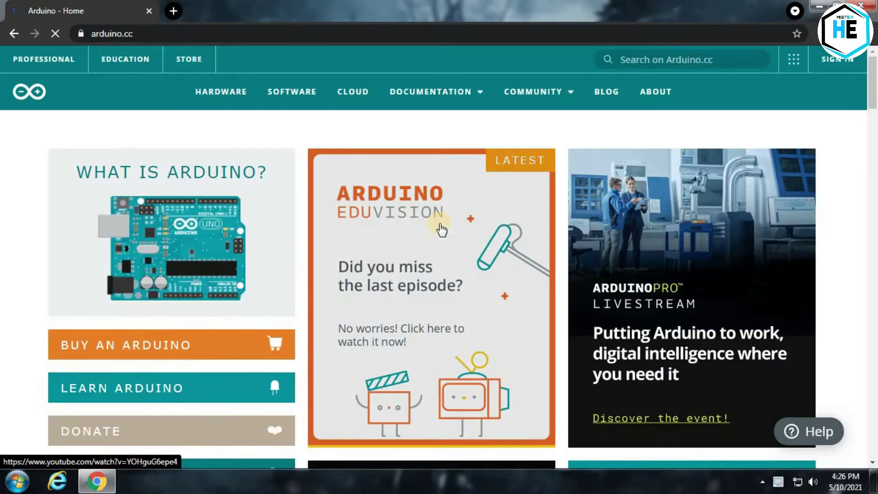
Step: Download the Arduino IDE 1.8.13 installer for Windows 7 and newer from the Software page without donating
{"action": "left_click", "coordinate": [294, 98]}
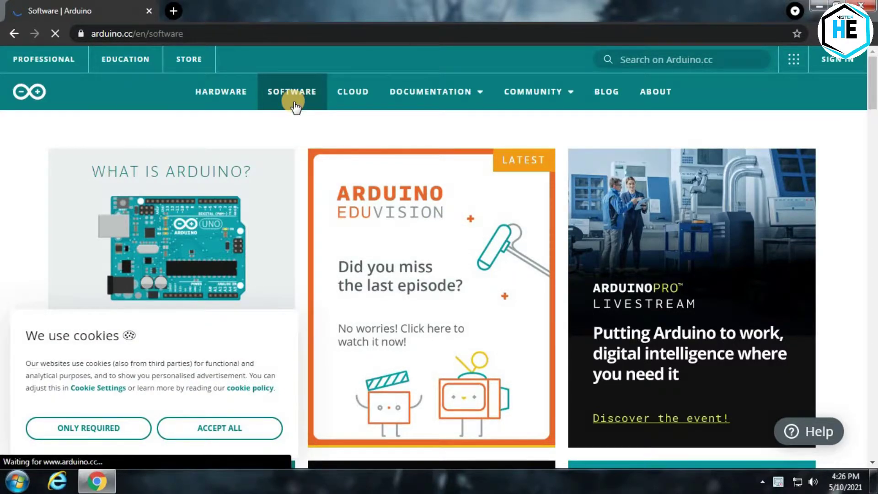
{"action": "scroll", "coordinate": [357, 233], "scroll_direction": "down", "scroll_amount": 1}
{"action": "scroll", "coordinate": [371, 268], "scroll_direction": "down", "scroll_amount": 4}
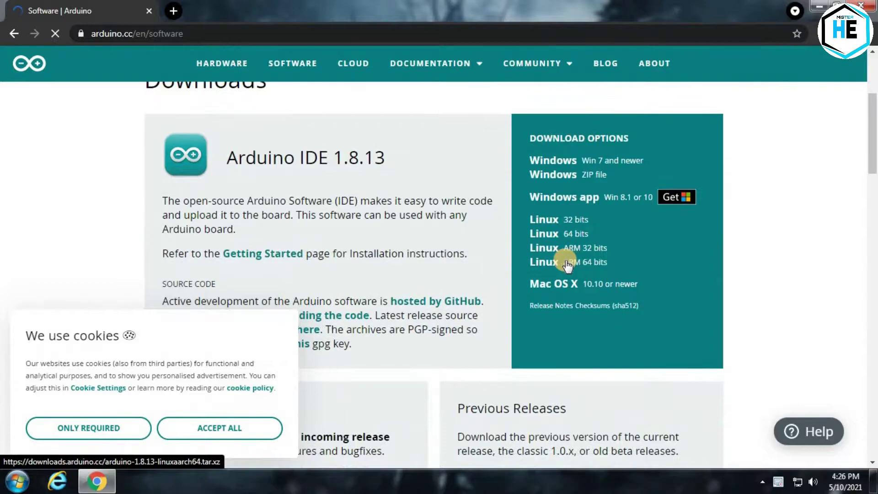
{"action": "left_click", "coordinate": [612, 156]}
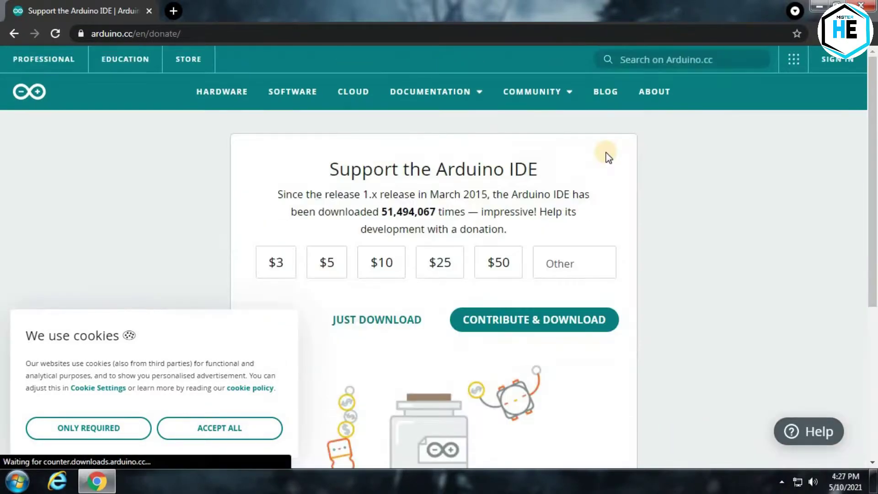
{"action": "left_click", "coordinate": [379, 319]}
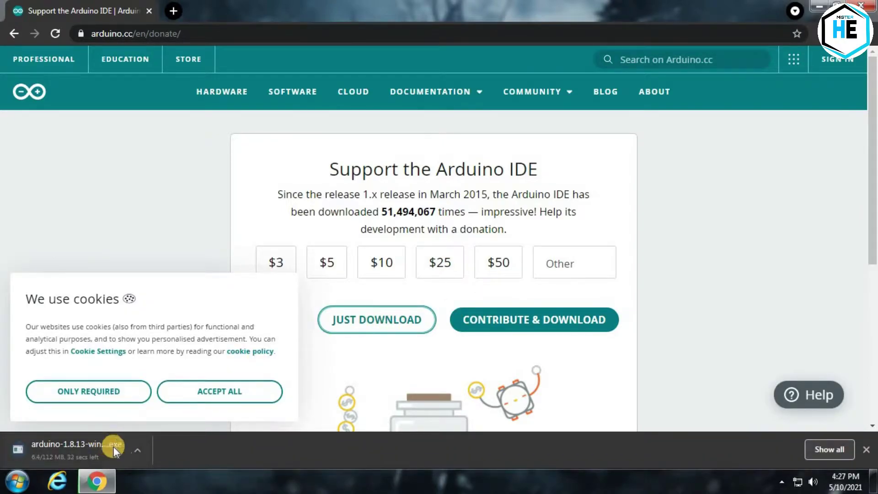
Step: Show the downloaded arduino-1.8.13-windows.exe in its folder, and close the browser to return to the desktop
{"action": "left_click", "coordinate": [815, 446]}
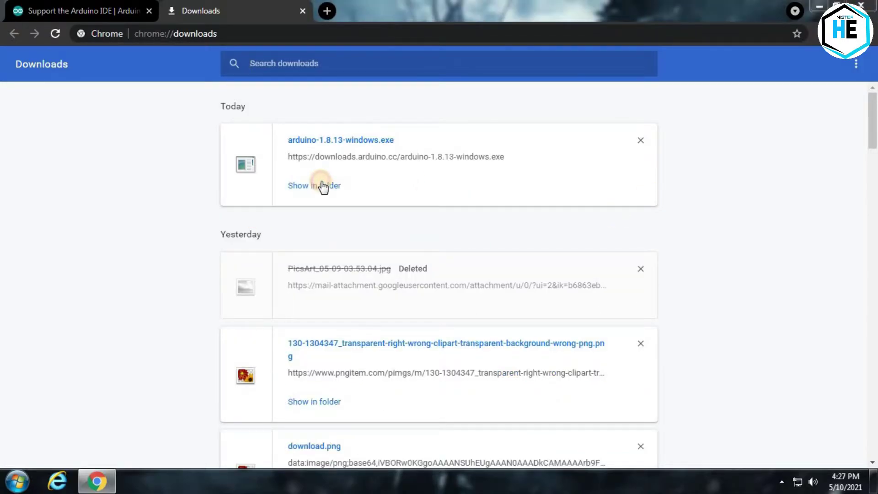
{"action": "left_click", "coordinate": [321, 186]}
{"action": "double_click", "coordinate": [452, 69]}
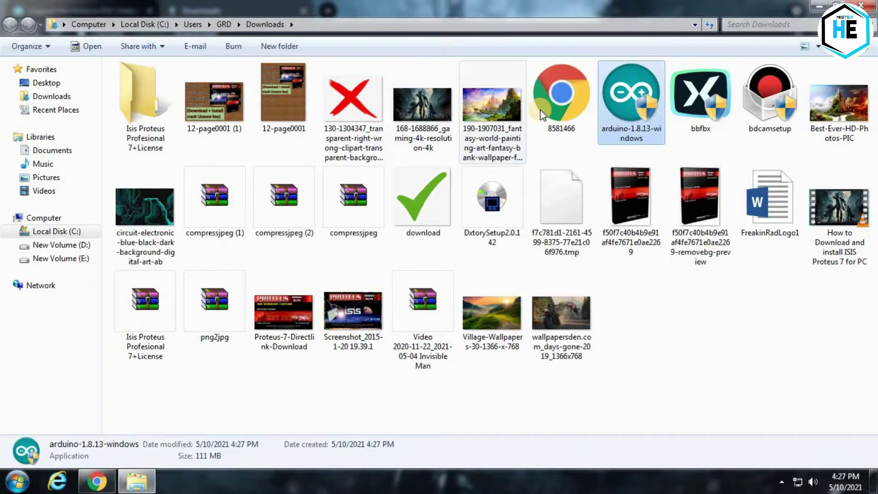
{"action": "left_click", "coordinate": [819, 6]}
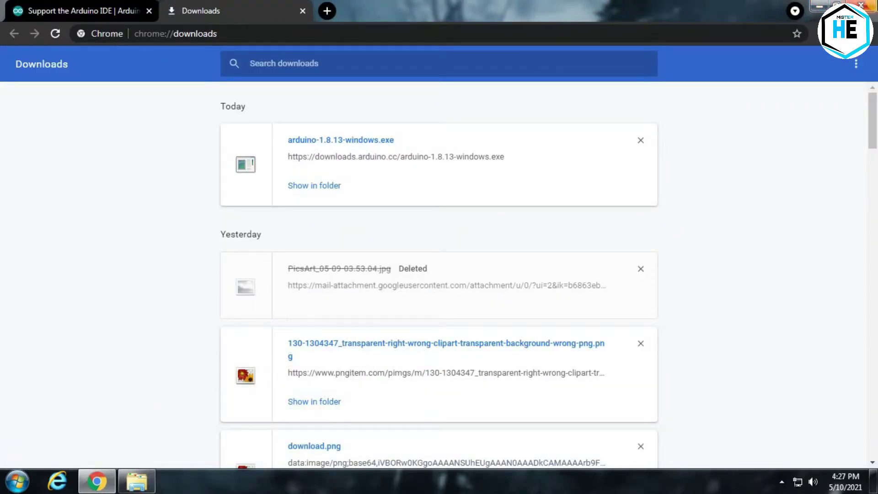
{"action": "left_click", "coordinate": [861, 6]}
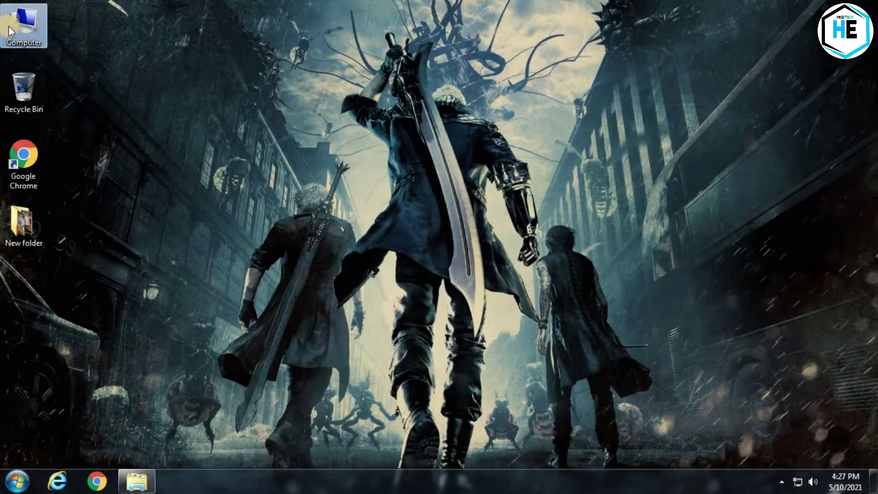
Step: Open the Downloads folder in Computer and run arduino-1.8.13-windows as administrator
{"action": "double_click", "coordinate": [9, 26]}
{"action": "double_click", "coordinate": [402, 68]}
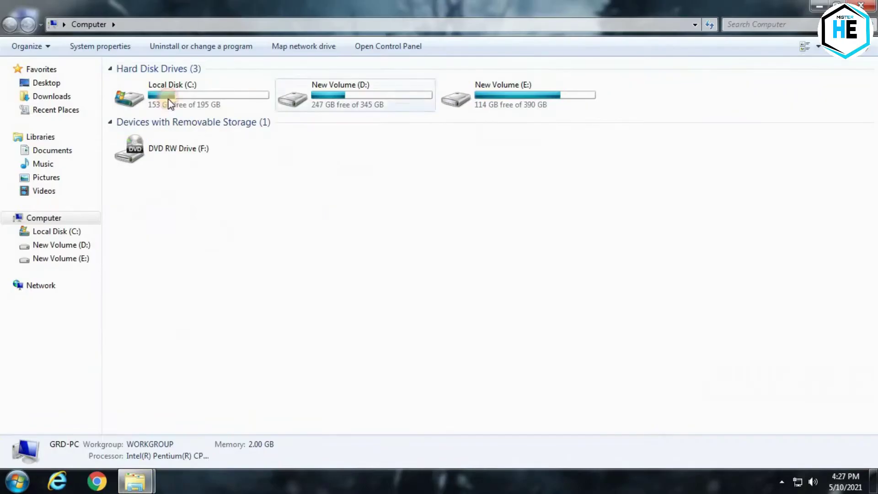
{"action": "left_click", "coordinate": [62, 96]}
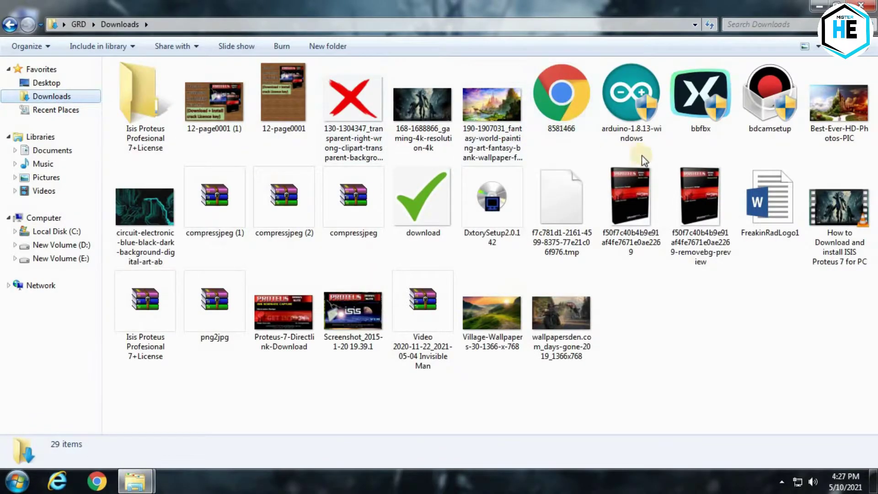
{"action": "left_click", "coordinate": [634, 117]}
{"action": "right_click", "coordinate": [634, 117]}
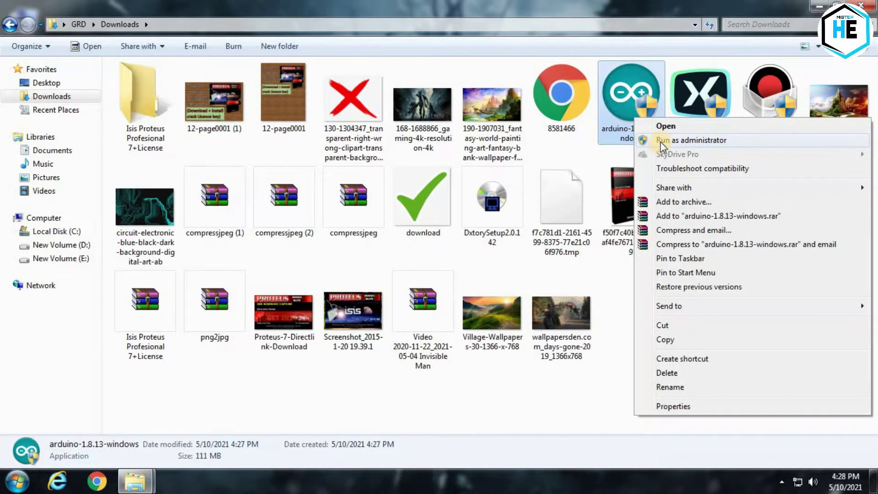
{"action": "left_click", "coordinate": [661, 140]}
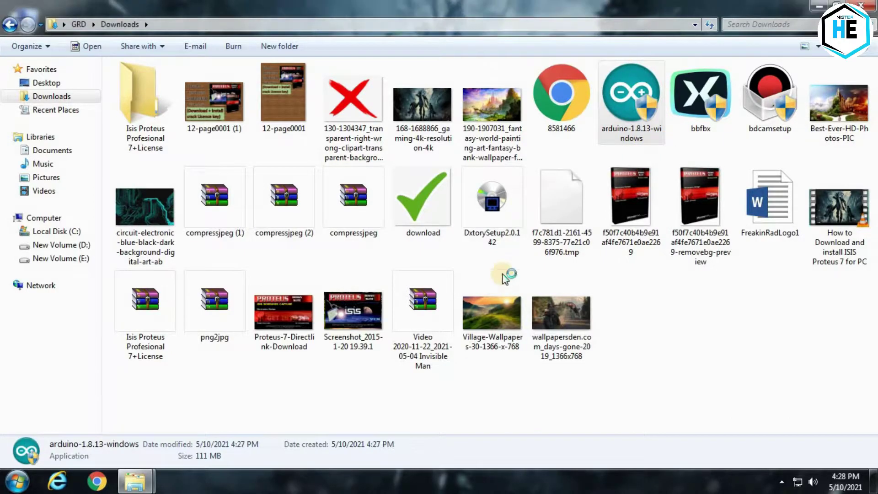
Step: Accept the licence and install Arduino with all components into C:\Program Files (x86)\Arduino, showing the installation details
{"action": "left_click_drag", "start_coordinate": [561, 207], "coordinate": [558, 295]}
{"action": "left_click", "coordinate": [544, 314]}
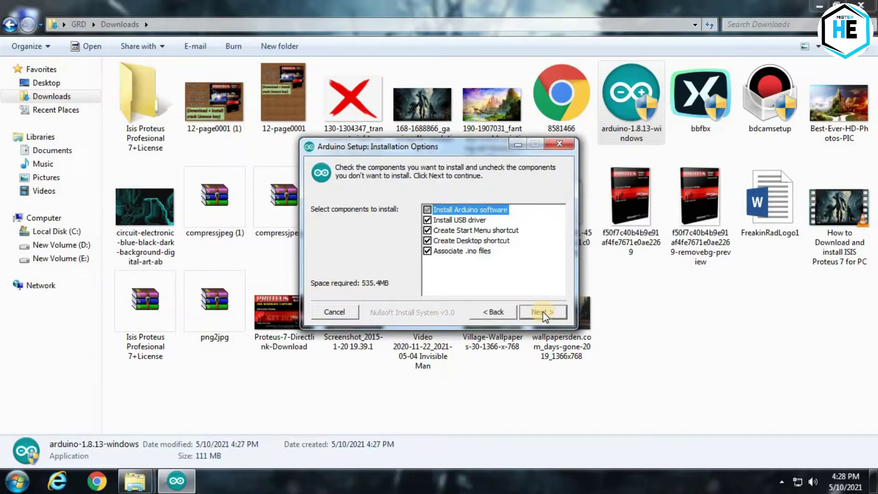
{"action": "left_click", "coordinate": [543, 312]}
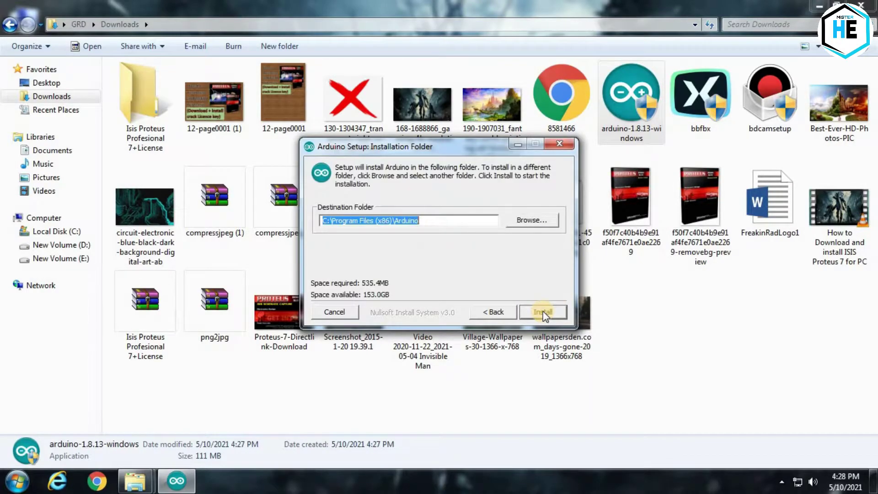
{"action": "left_click", "coordinate": [542, 311]}
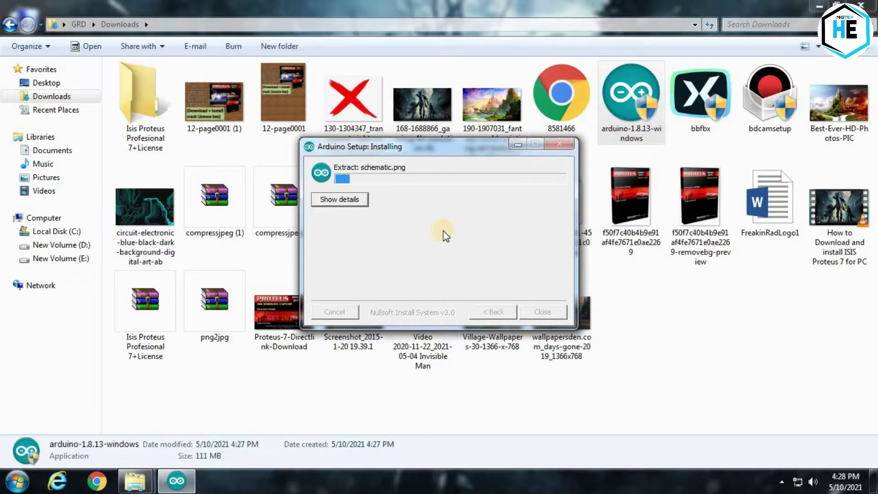
{"action": "left_click", "coordinate": [340, 200]}
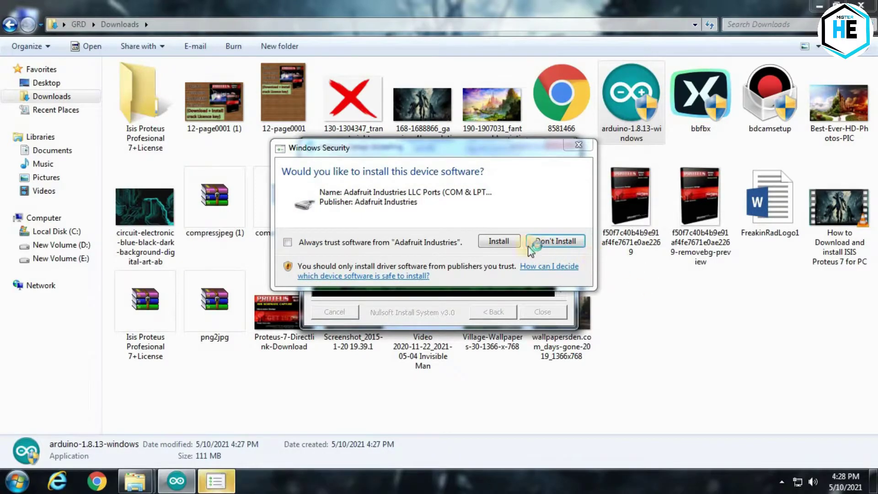
Step: Install the Adafruit Industries ports driver and the Arduino srl USB driver, always trusting software from both publishers
{"action": "left_click", "coordinate": [313, 243]}
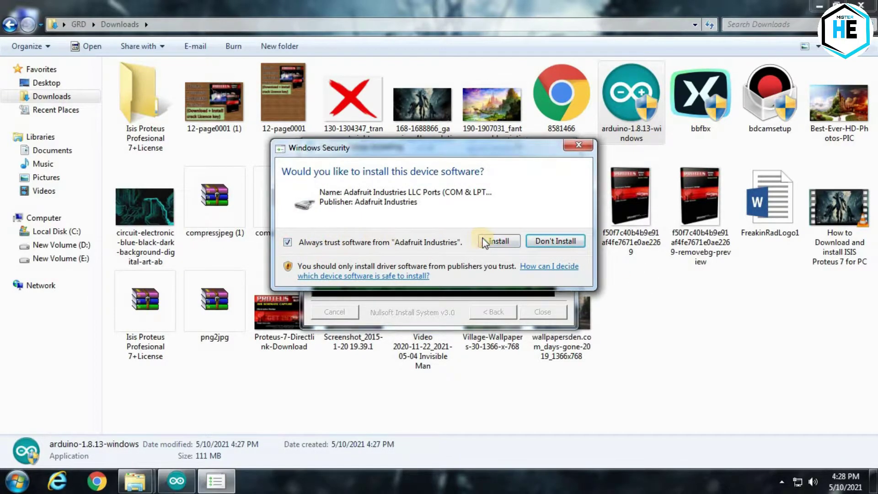
{"action": "left_click", "coordinate": [494, 241]}
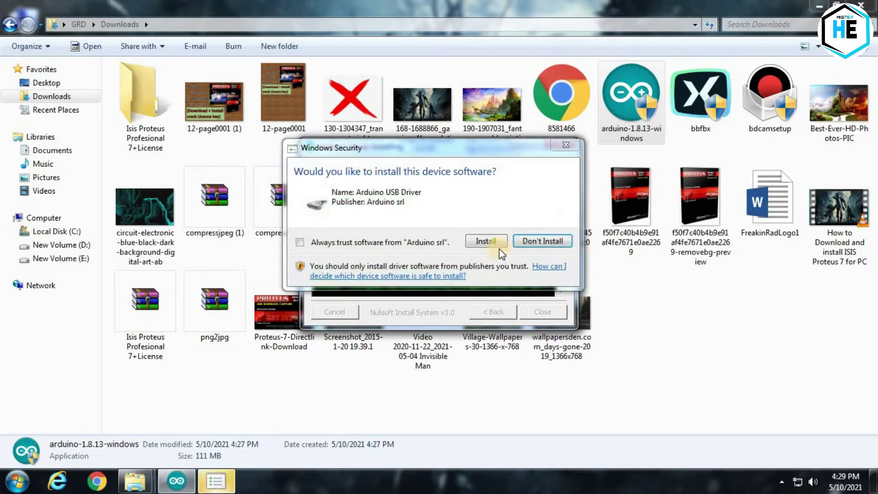
{"action": "left_click", "coordinate": [362, 244]}
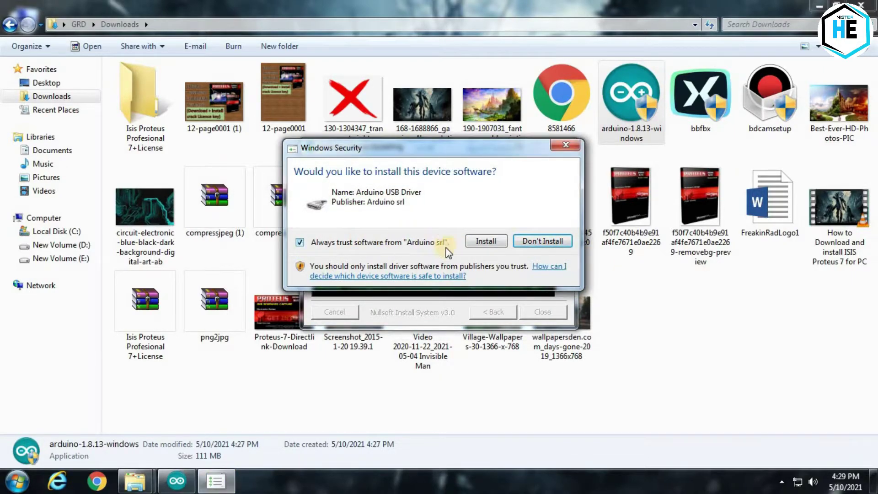
{"action": "left_click", "coordinate": [485, 241]}
{"action": "left_click", "coordinate": [485, 242]}
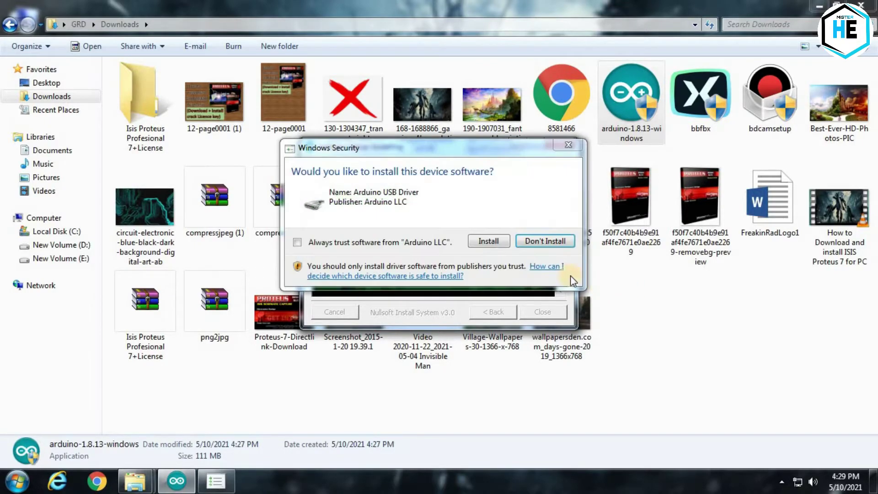
Step: Install the Arduino LLC USB Driver, libusb-win32 and Linino Ports drivers, and close the completed setup
{"action": "left_click", "coordinate": [485, 241]}
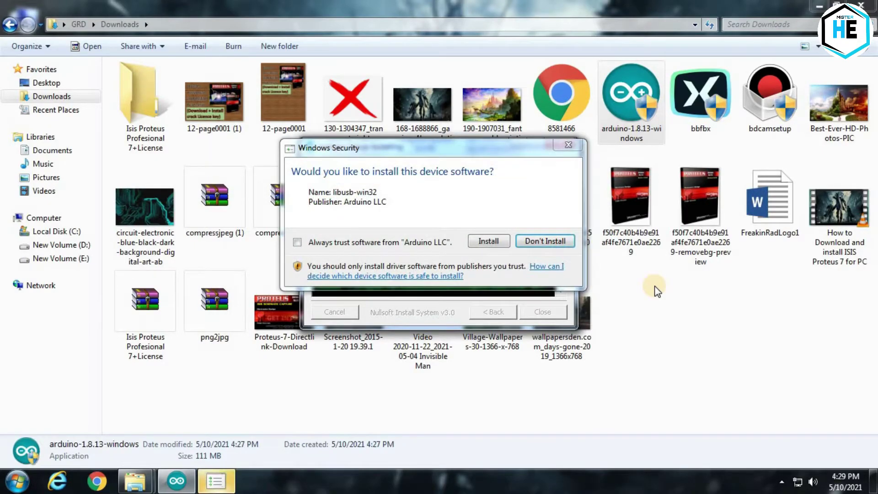
{"action": "left_click", "coordinate": [387, 242]}
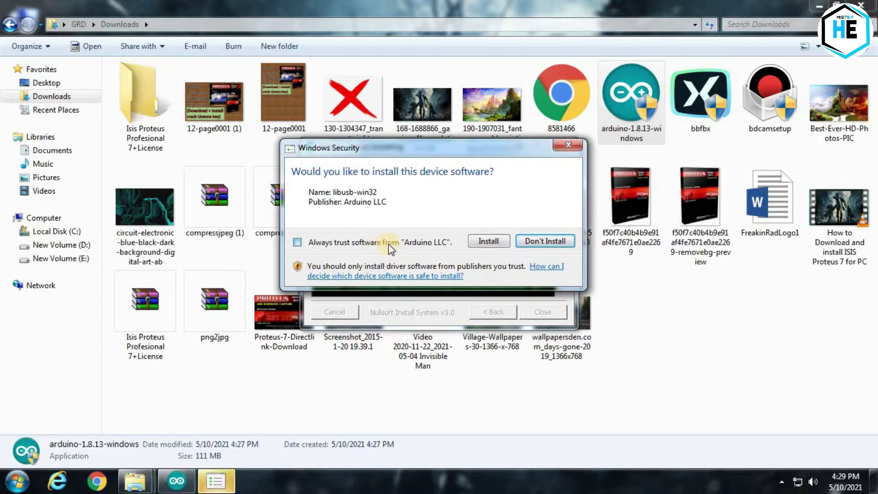
{"action": "left_click", "coordinate": [482, 242]}
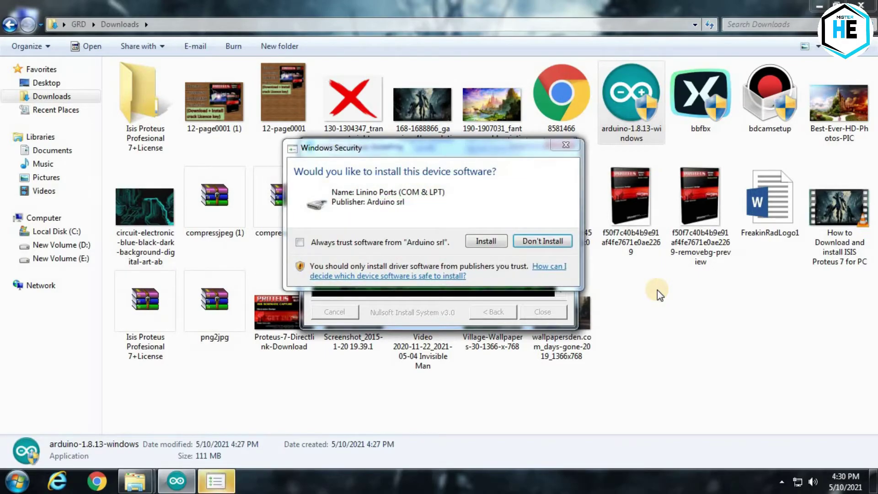
{"action": "left_click", "coordinate": [391, 248]}
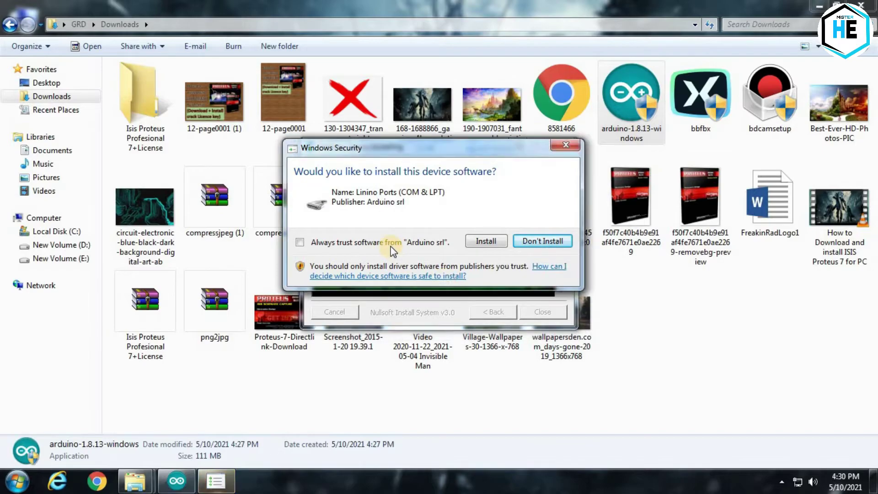
{"action": "left_click", "coordinate": [485, 242]}
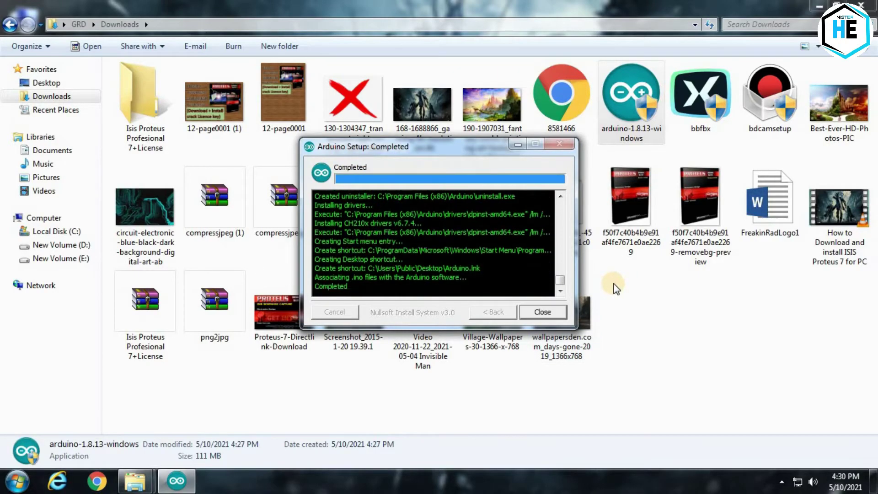
{"action": "left_click", "coordinate": [545, 313]}
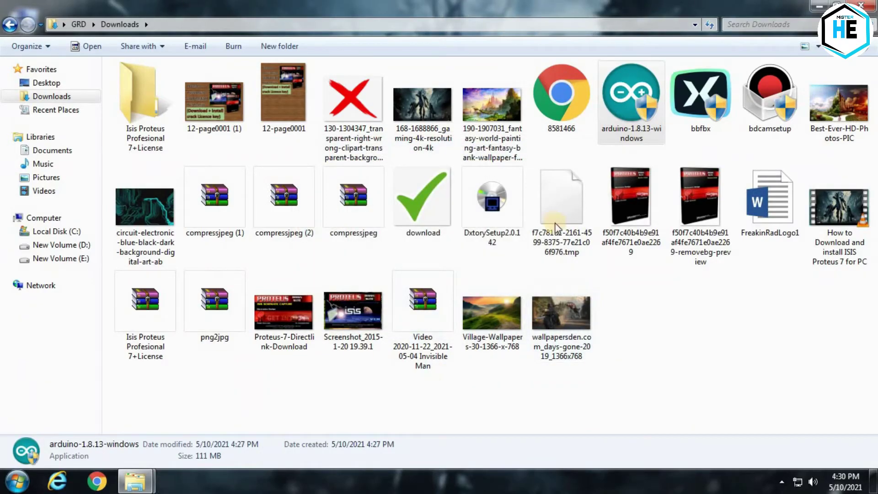
Step: Close the Downloads folder and launch Arduino from its desktop shortcut
{"action": "left_click", "coordinate": [866, 4]}
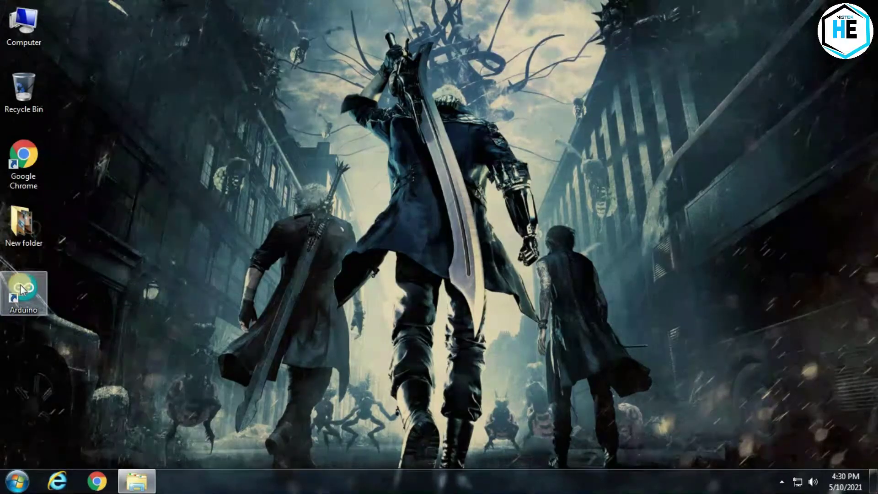
{"action": "right_click", "coordinate": [232, 99]}
{"action": "left_click", "coordinate": [261, 136]}
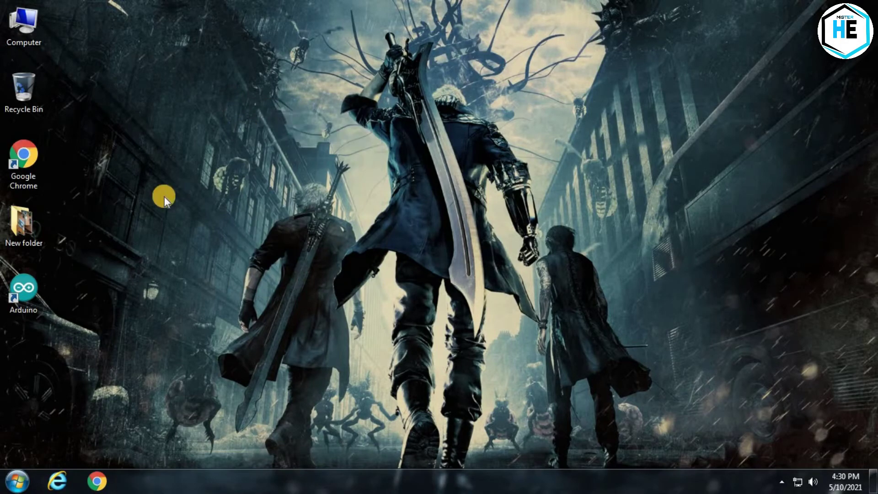
{"action": "right_click", "coordinate": [5, 294]}
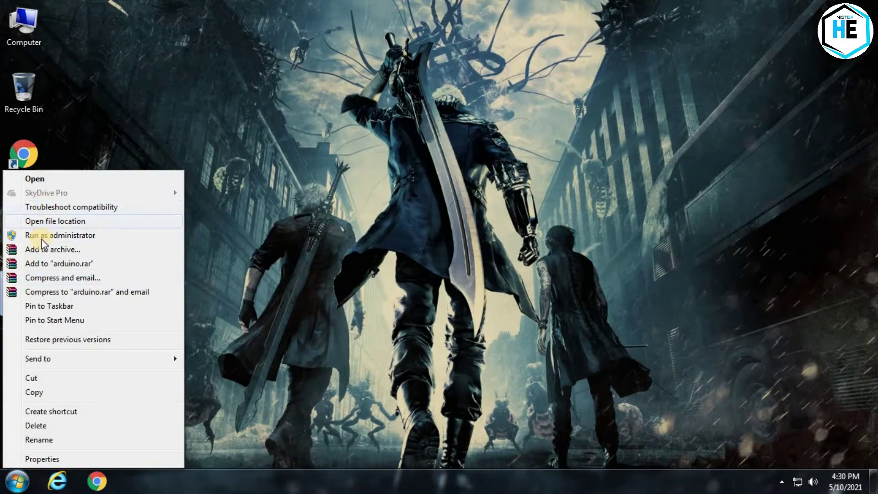
{"action": "left_click", "coordinate": [57, 179]}
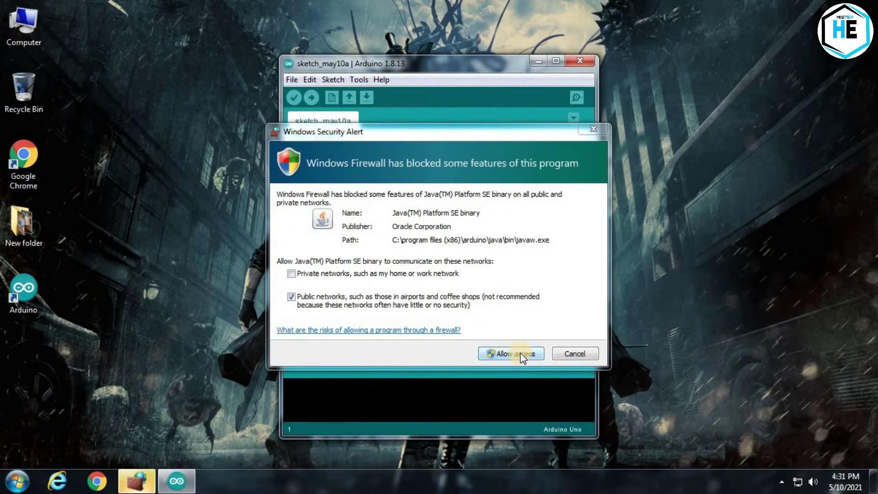
Step: Cancel the Windows Firewall alert for the Java platform and maximize the new sketch window
{"action": "left_click", "coordinate": [572, 354]}
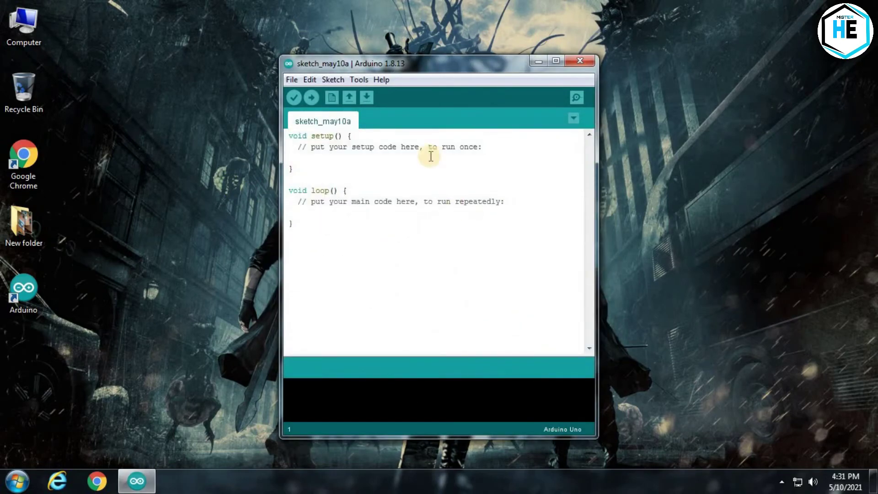
{"action": "double_click", "coordinate": [415, 64]}
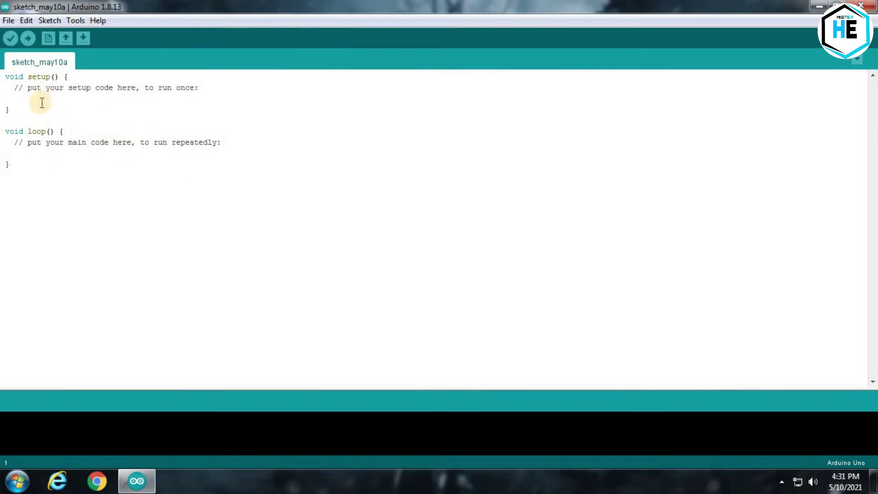
Step: Open the built-in Blink example from 01.Basics in a maximized window, look through its code, and close it
{"action": "left_click", "coordinate": [15, 20]}
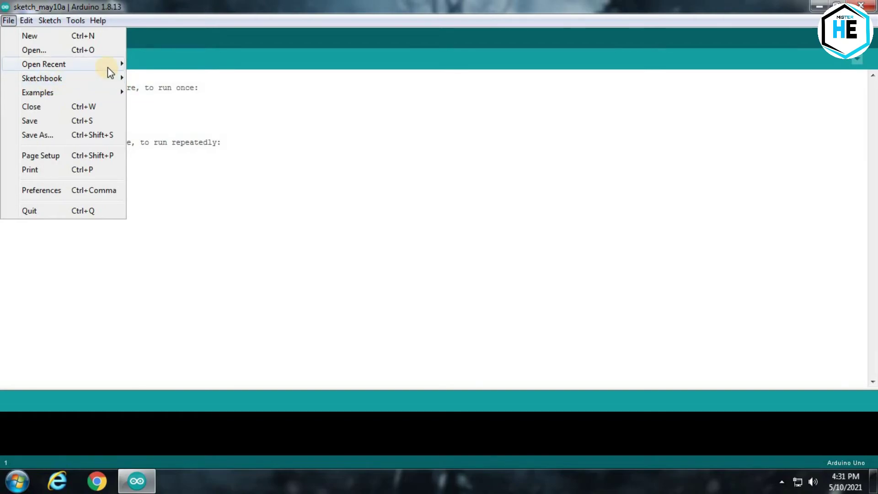
{"action": "mouse_move", "coordinate": [112, 93]}
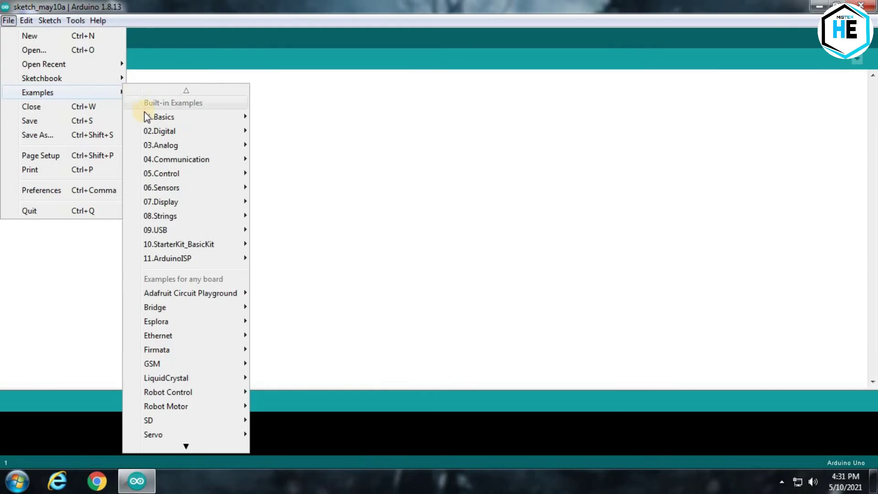
{"action": "mouse_move", "coordinate": [152, 119]}
{"action": "left_click", "coordinate": [280, 148]}
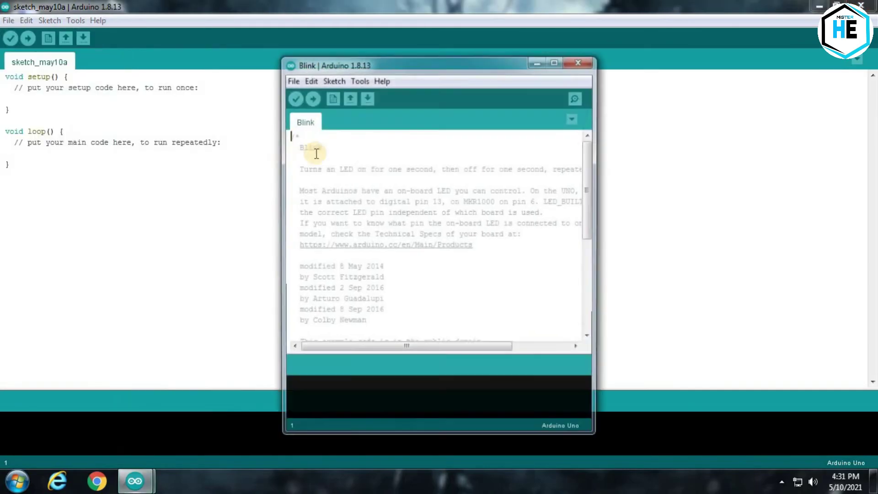
{"action": "double_click", "coordinate": [374, 59]}
{"action": "scroll", "coordinate": [352, 145], "scroll_direction": "down", "scroll_amount": 1}
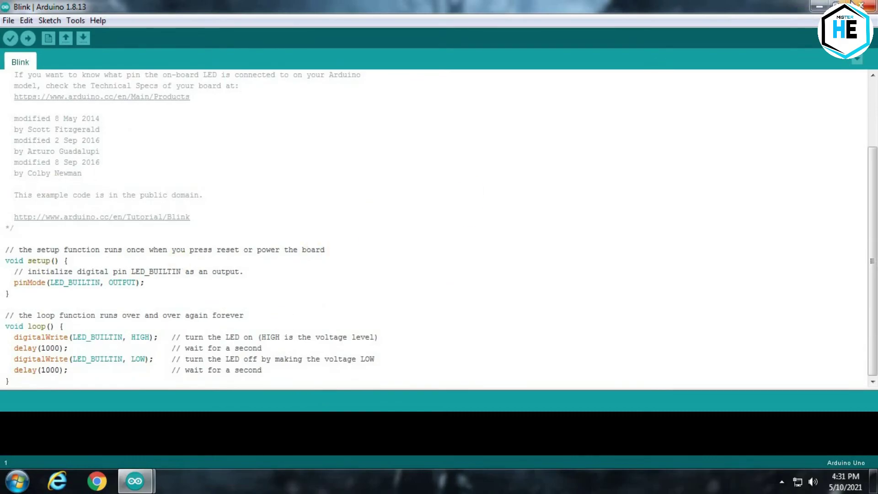
{"action": "left_click", "coordinate": [862, 5]}
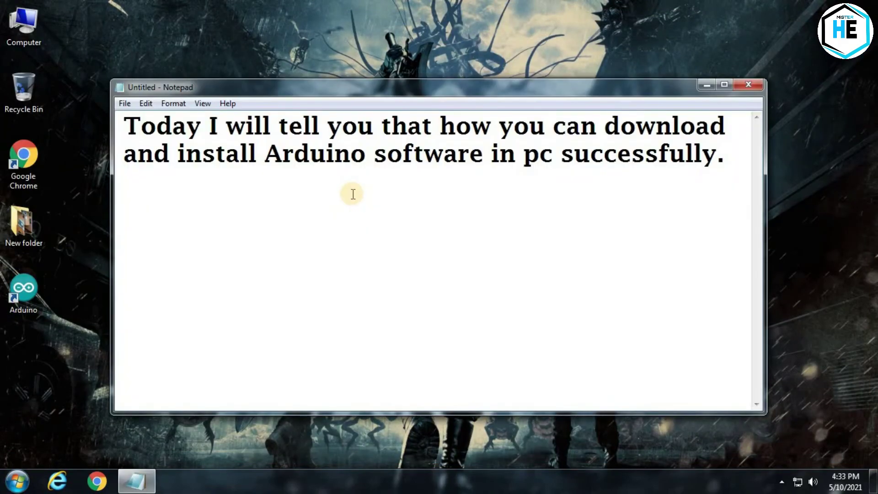
Step: In Notepad, add below the intro "We have done all steps successfully", "we can operate our software." and "THANKS FOR WATCHING" on separate lines
{"action": "type", "text": "We have"}
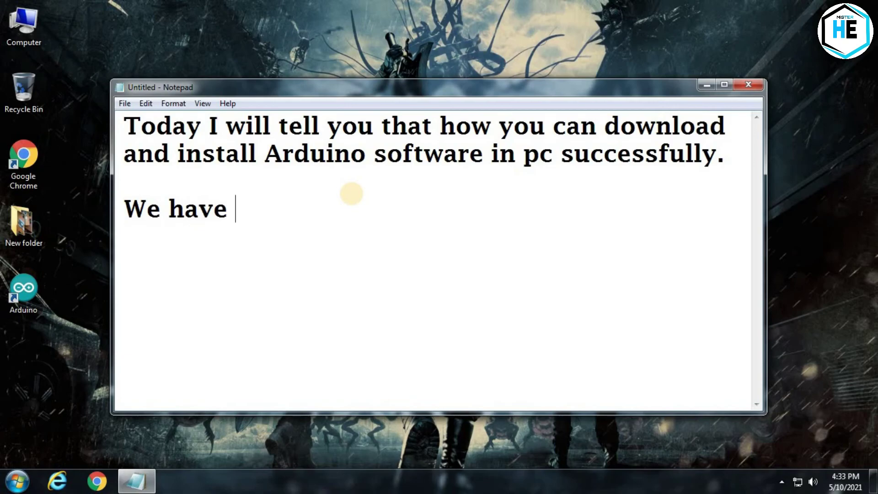
{"action": "type", "text": " done all steps"}
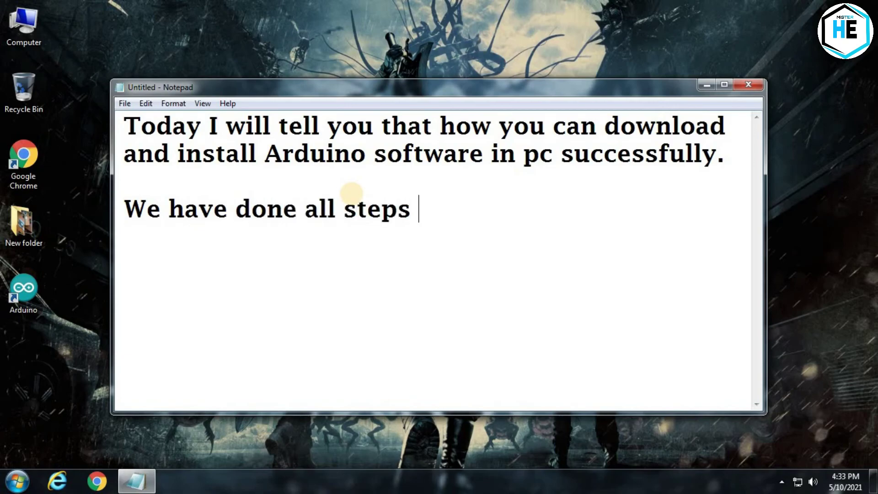
{"action": "type", "text": " successfully "}
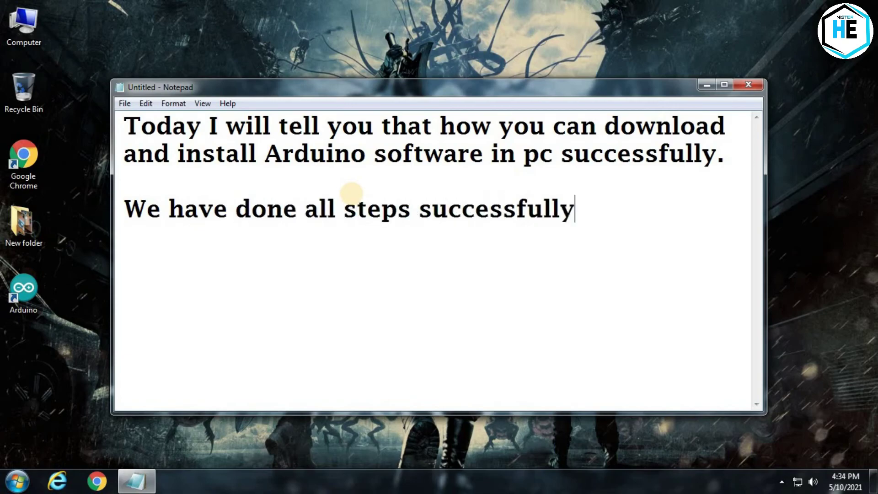
{"action": "type", "text": "we can opera"}
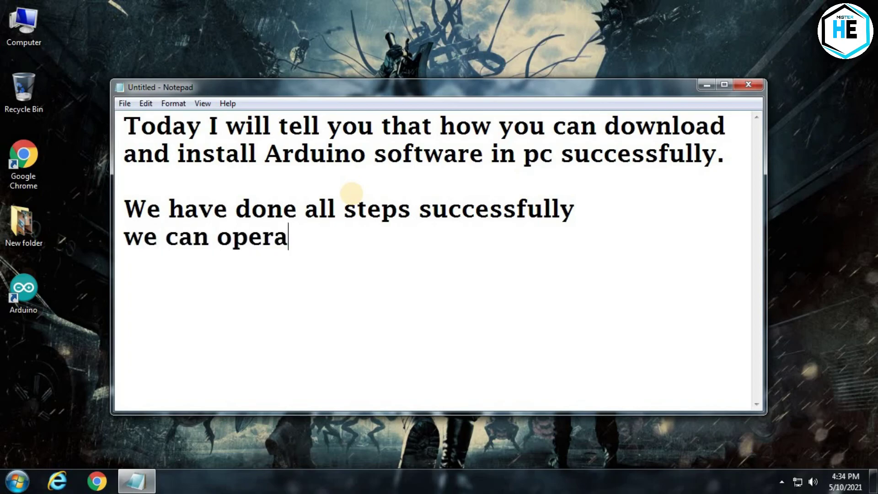
{"action": "type", "text": "te our software.  THANKS FOR WATCHING"}
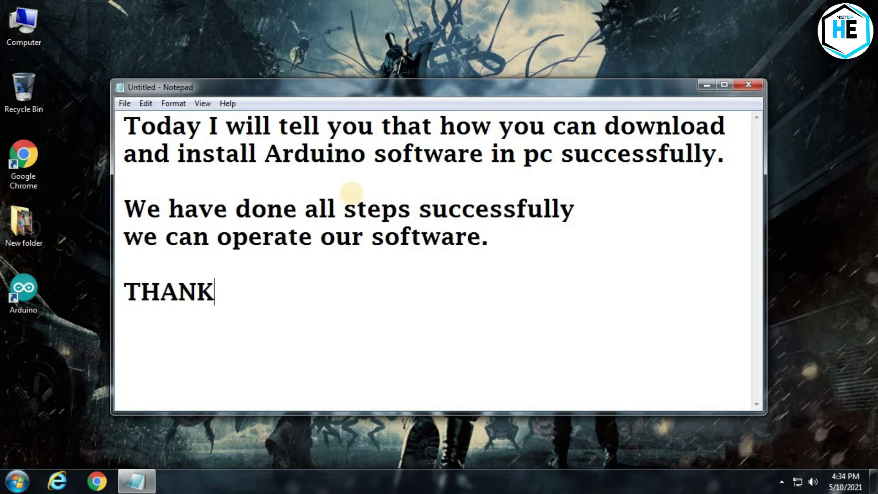